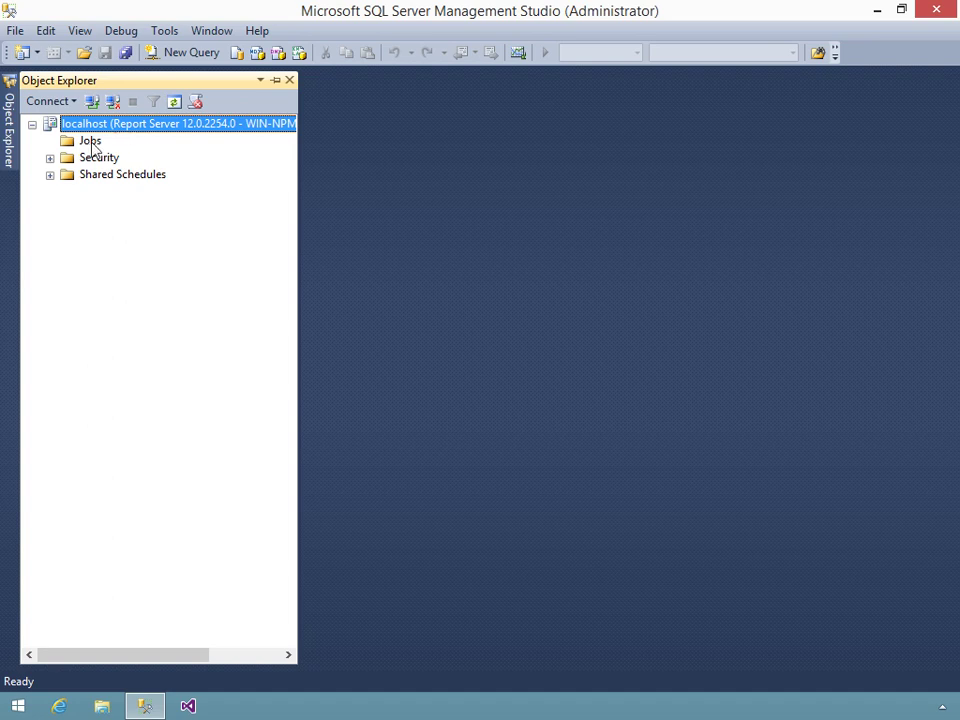
Check the commands available for Jobs and expand the Security folder to show its Roles and System Roles
{"action": "right_click", "coordinate": [90, 142]}
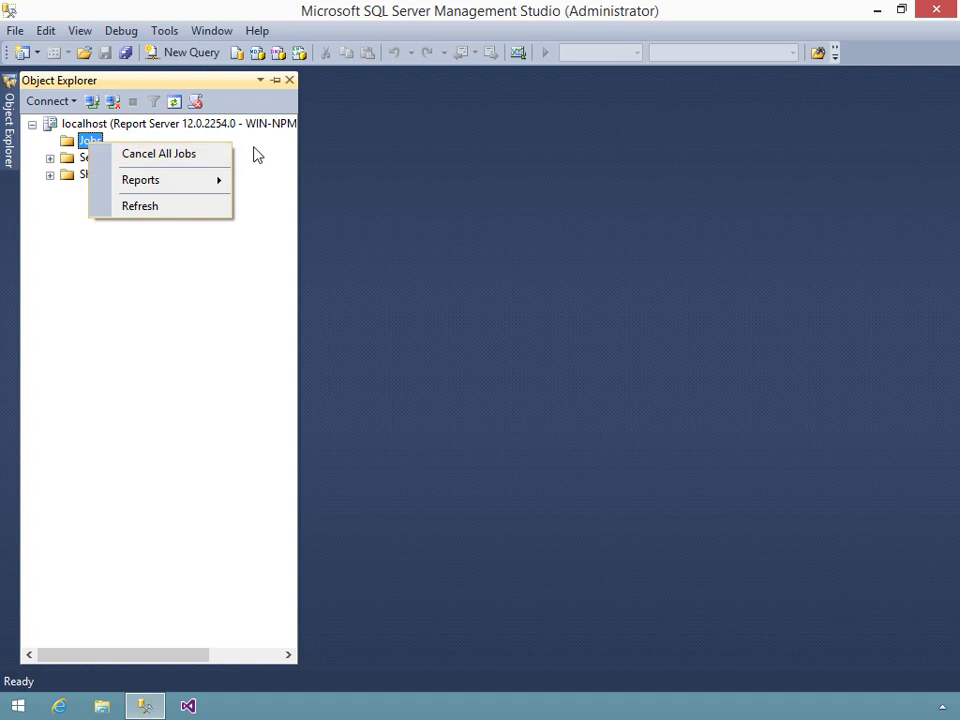
{"action": "left_click", "coordinate": [254, 154]}
{"action": "left_click", "coordinate": [50, 158]}
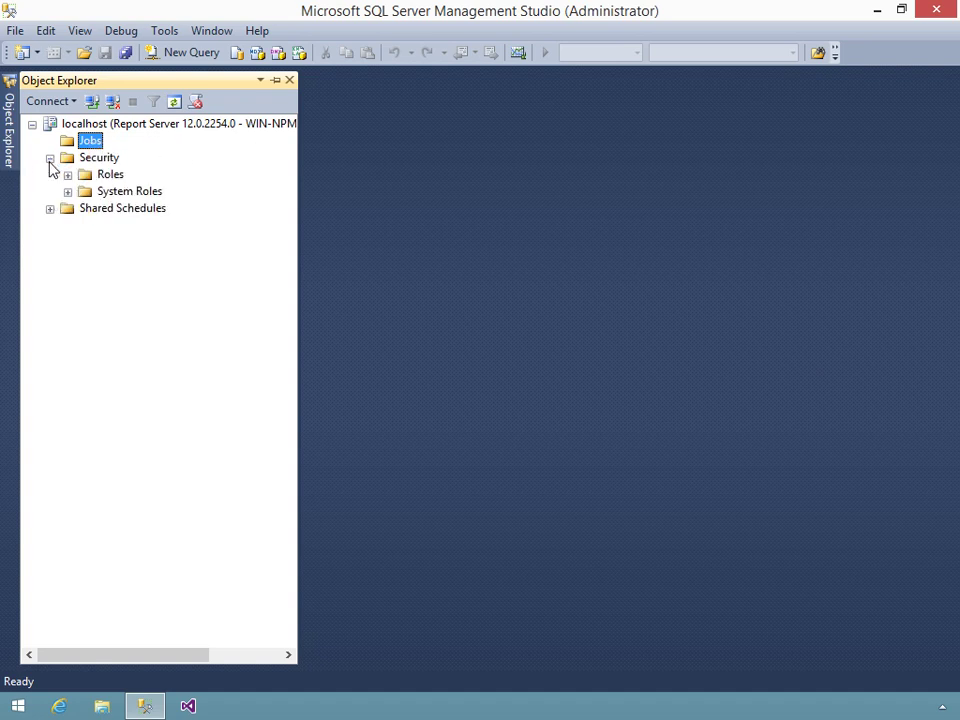
{"action": "left_click", "coordinate": [67, 174]}
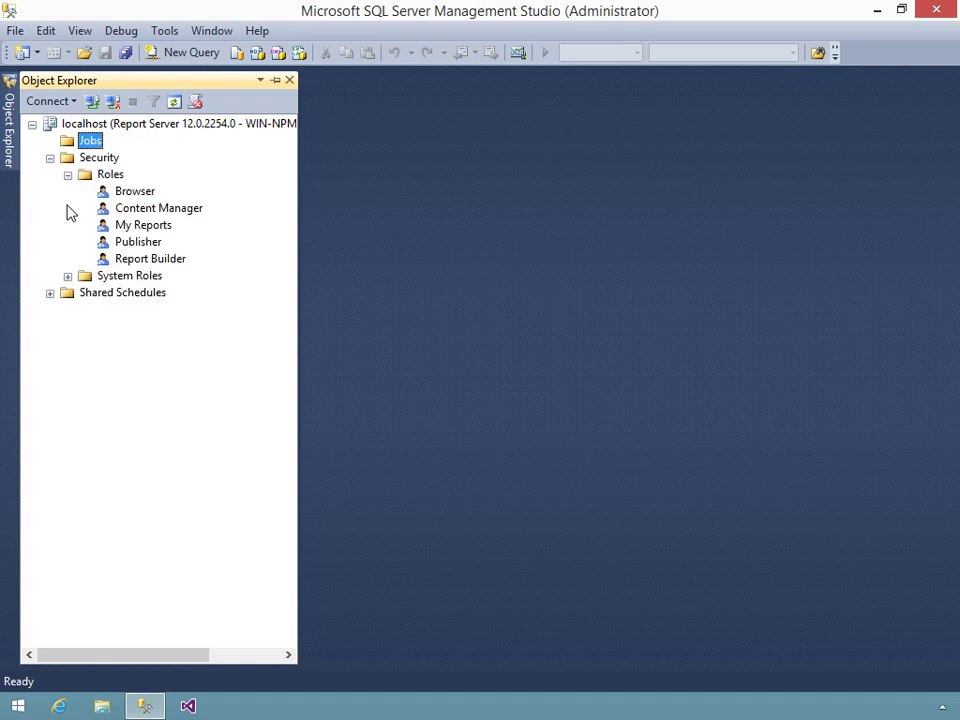
{"action": "left_click", "coordinate": [67, 277]}
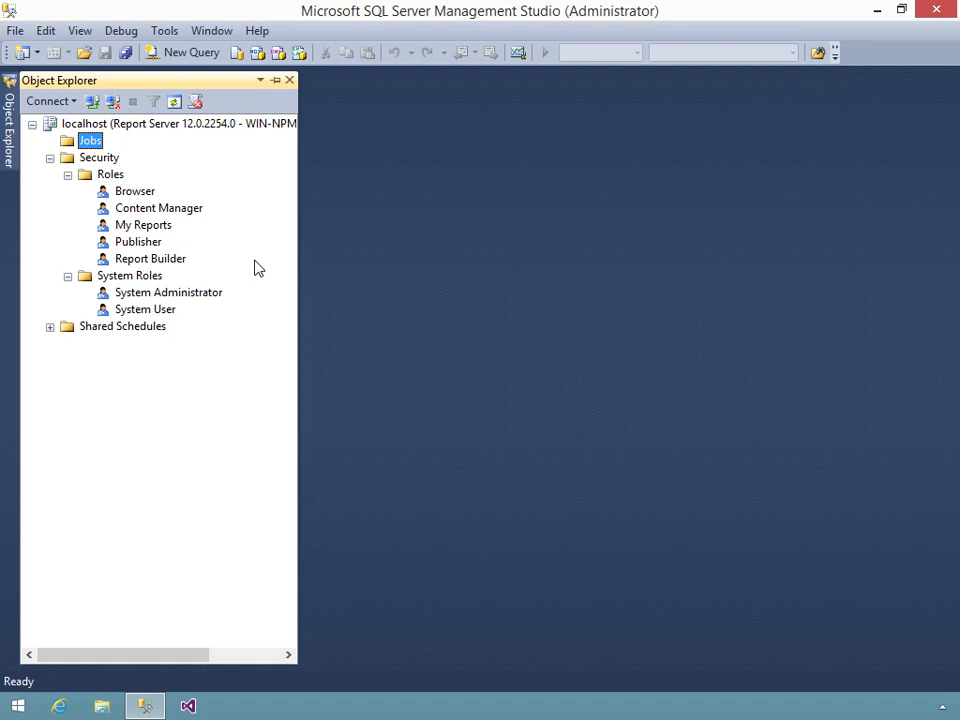
{"action": "left_click", "coordinate": [108, 174]}
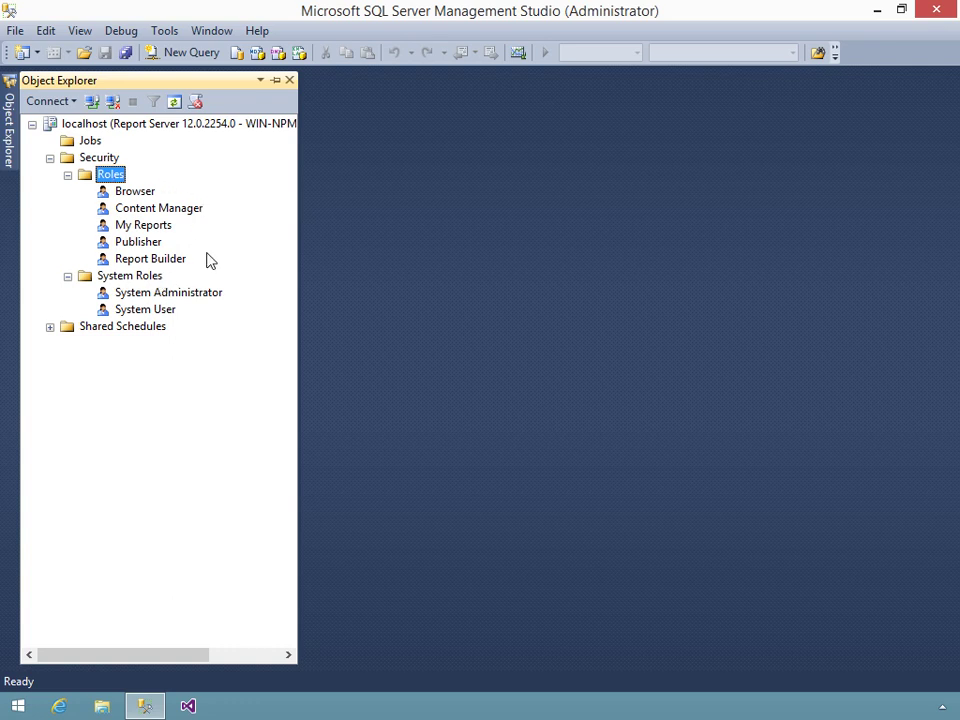
Review the My Reports role's properties in an enlarged dialog, trying the Manage data sources task cleared and discarding the change
{"action": "right_click", "coordinate": [139, 229]}
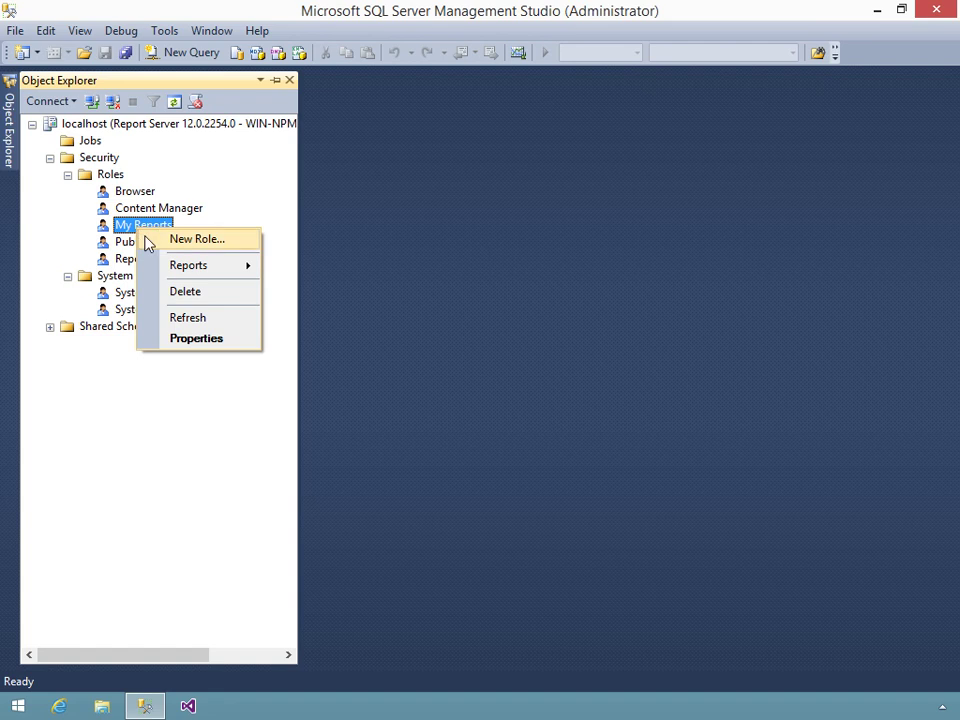
{"action": "mouse_move", "coordinate": [160, 268]}
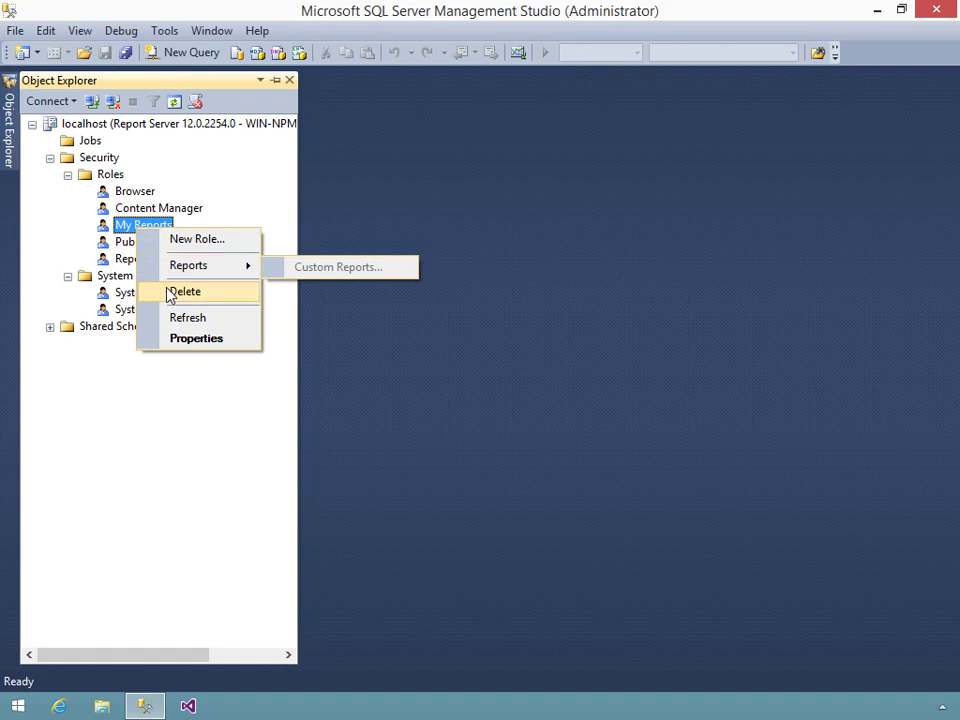
{"action": "left_click", "coordinate": [181, 340]}
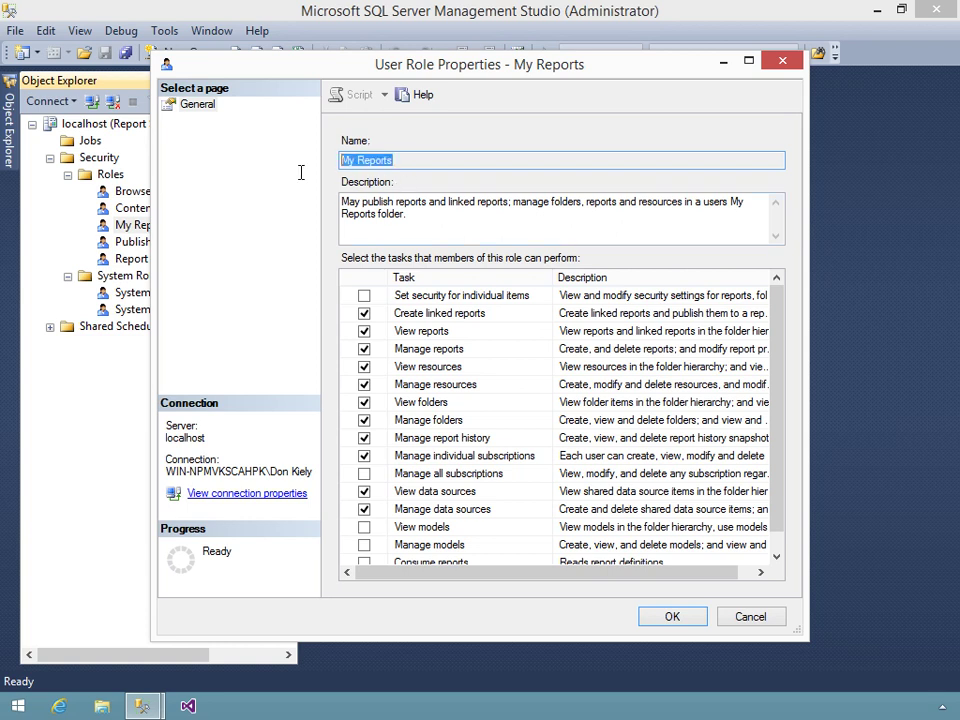
{"action": "scroll", "coordinate": [423, 211], "scroll_direction": "down", "scroll_amount": 1}
{"action": "left_click", "coordinate": [423, 211]}
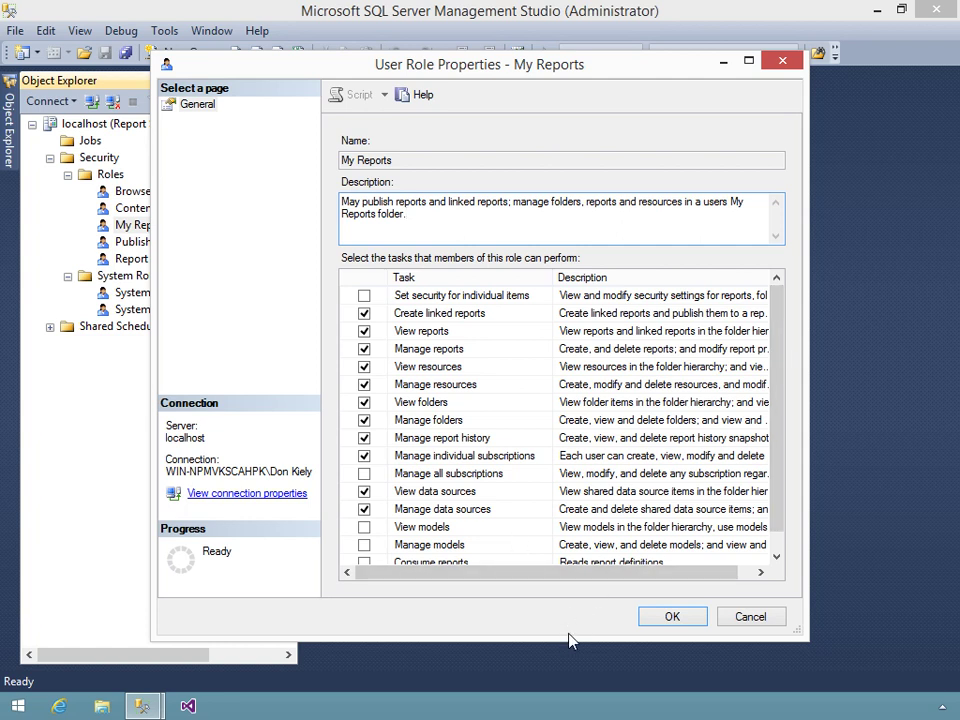
{"action": "left_click_drag", "start_coordinate": [567, 637], "coordinate": [557, 670]}
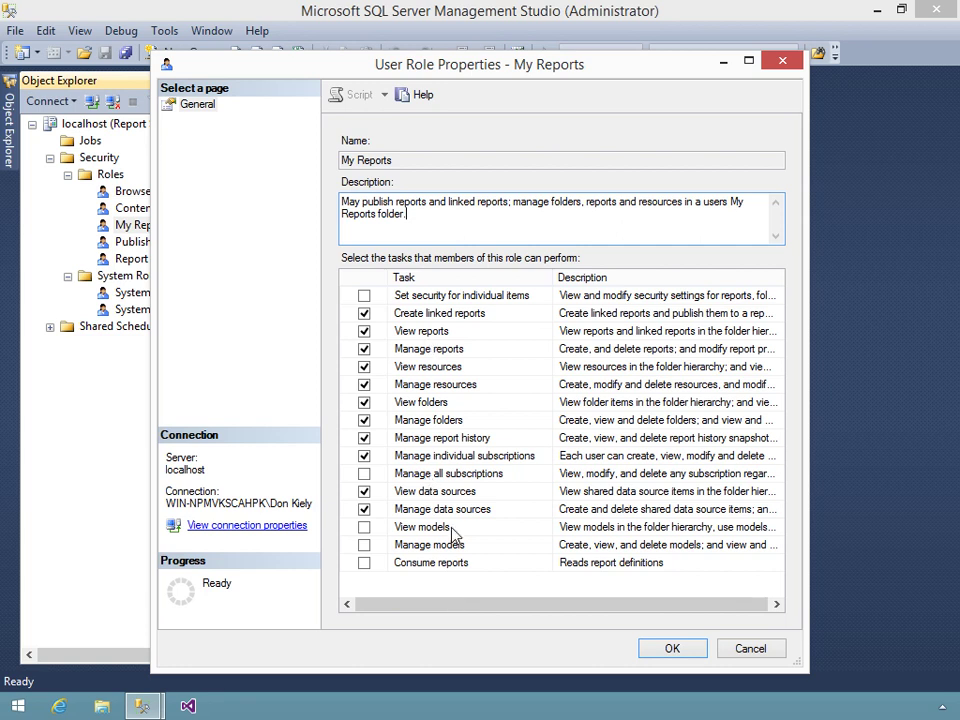
{"action": "left_click", "coordinate": [365, 510]}
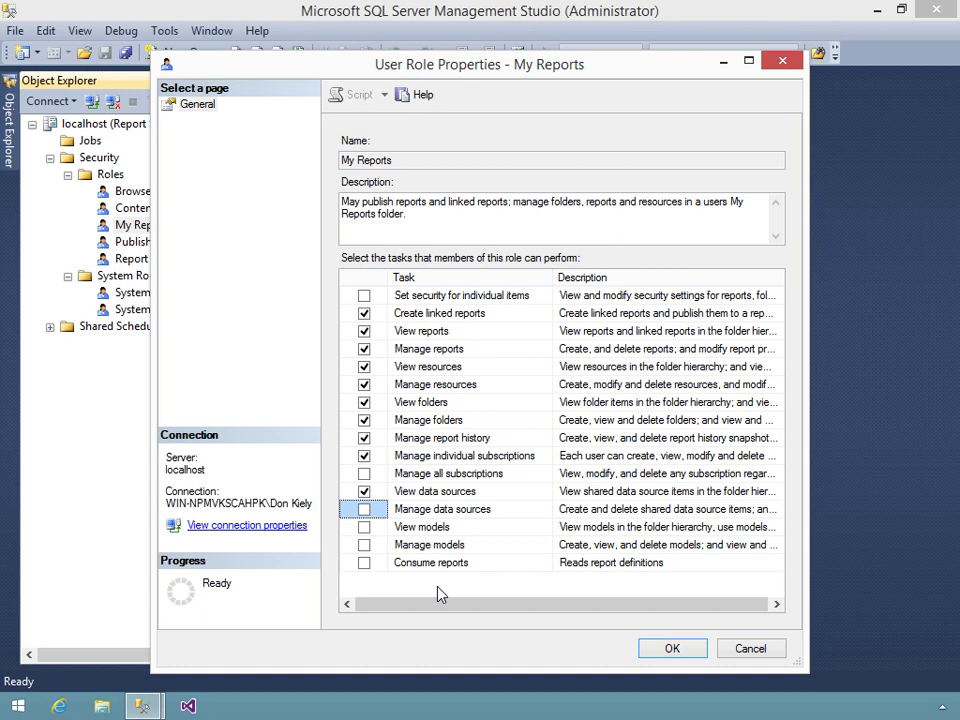
{"action": "left_click", "coordinate": [771, 656]}
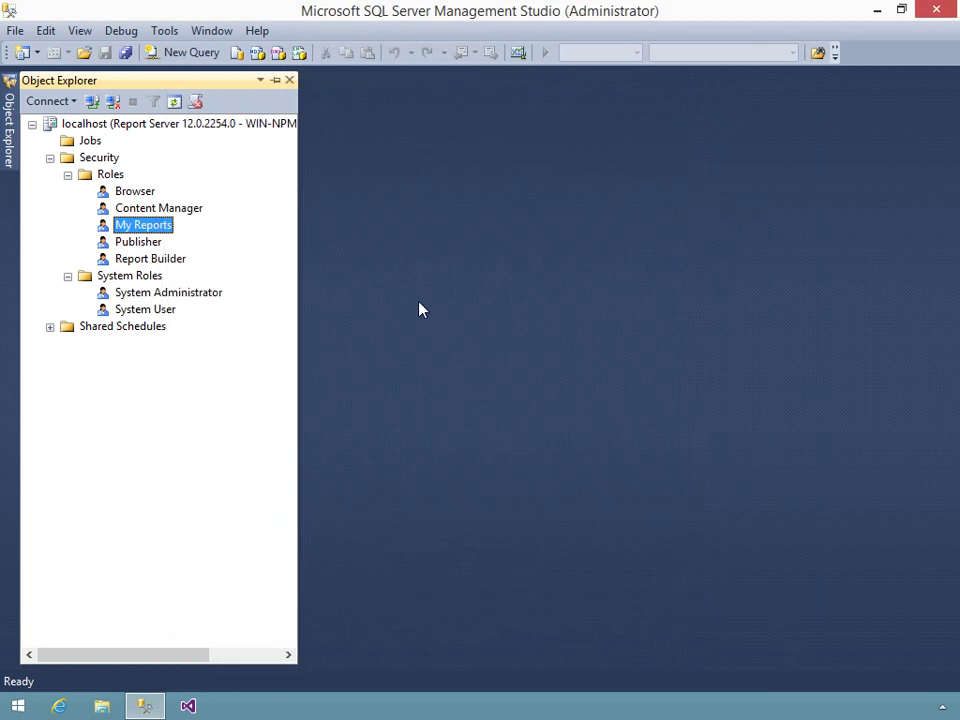
Examine the tasks assigned to the Browser role and close its properties without changes
{"action": "left_click", "coordinate": [135, 191]}
{"action": "double_click", "coordinate": [135, 191]}
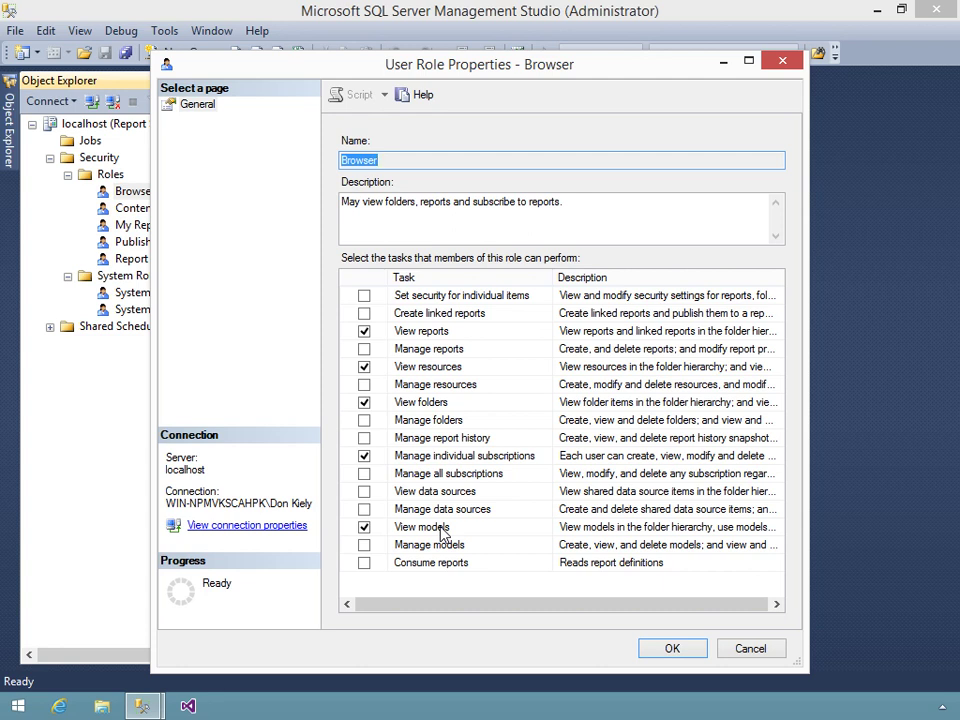
{"action": "left_click", "coordinate": [725, 651]}
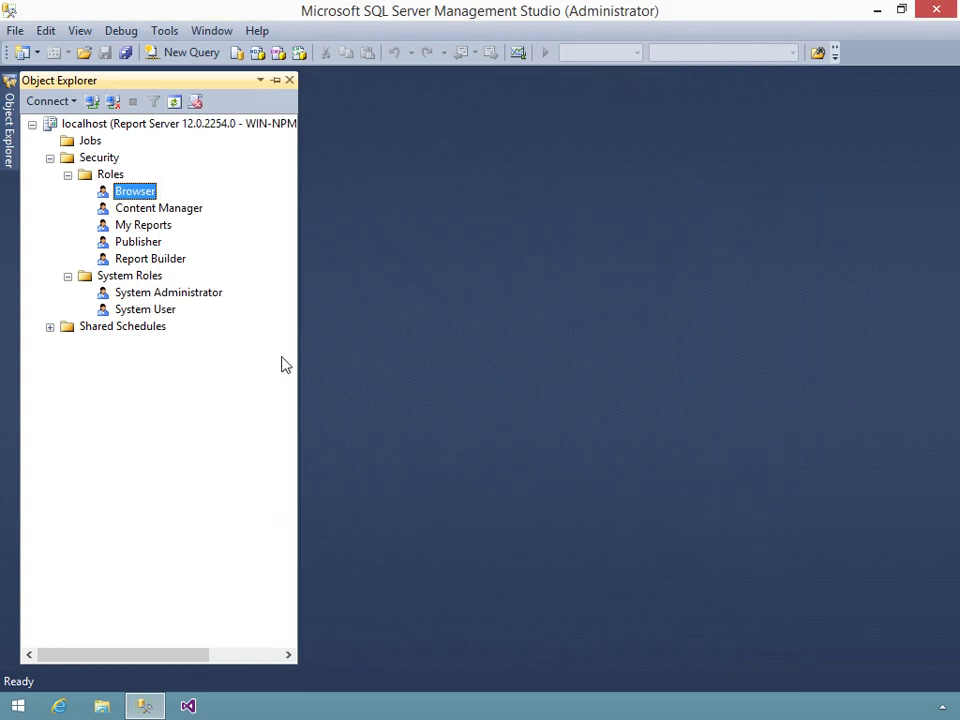
Review the System User role's tasks, toggle Manage report server properties on and off, and cancel the dialog
{"action": "double_click", "coordinate": [133, 309]}
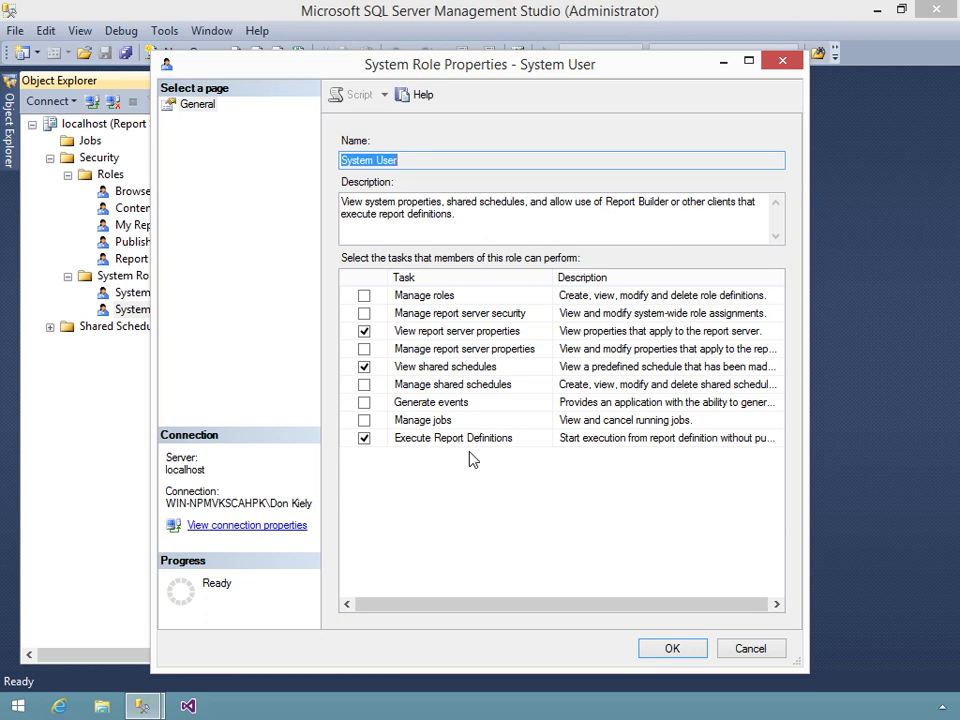
{"action": "left_click", "coordinate": [364, 349]}
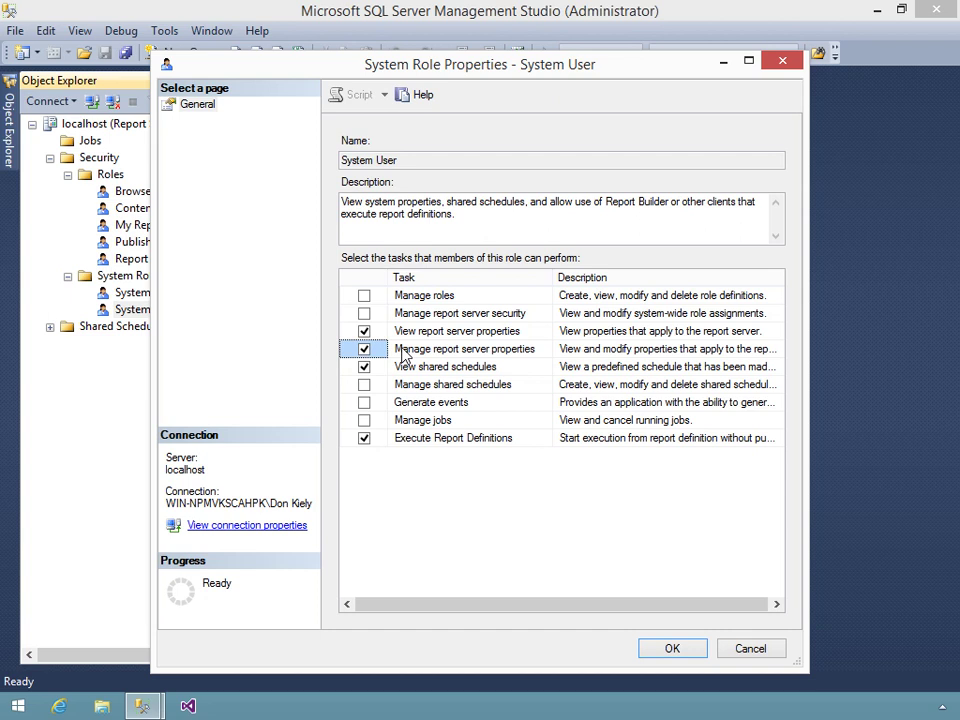
{"action": "left_click", "coordinate": [365, 351]}
{"action": "left_click", "coordinate": [758, 651]}
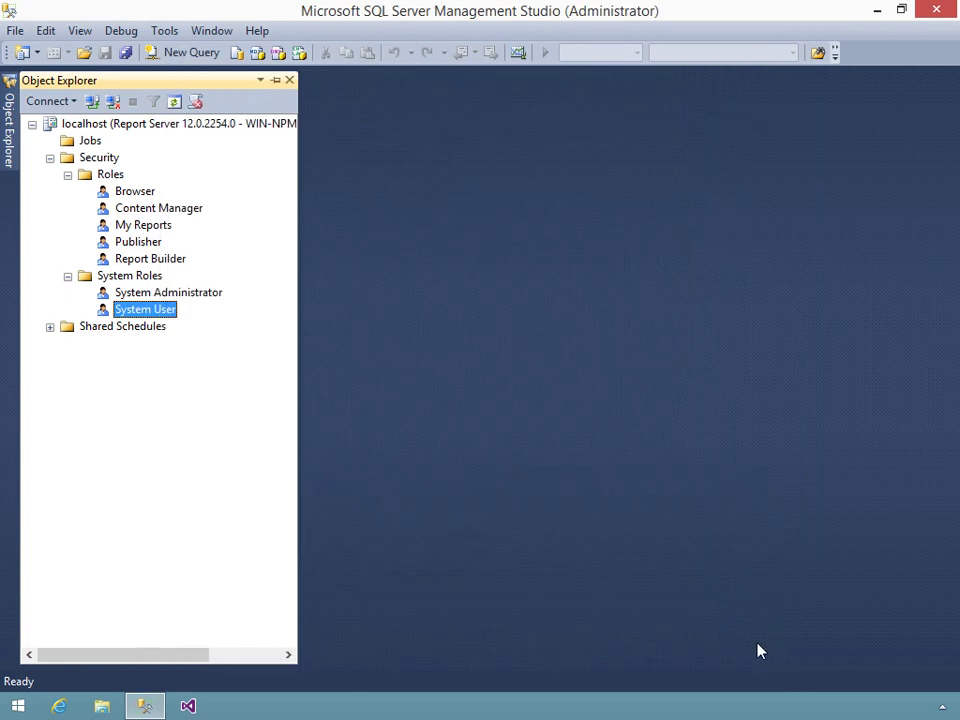
Look over the blank New System Role form, cancel it, and check the commands available for the System Administrator role
{"action": "right_click", "coordinate": [134, 282]}
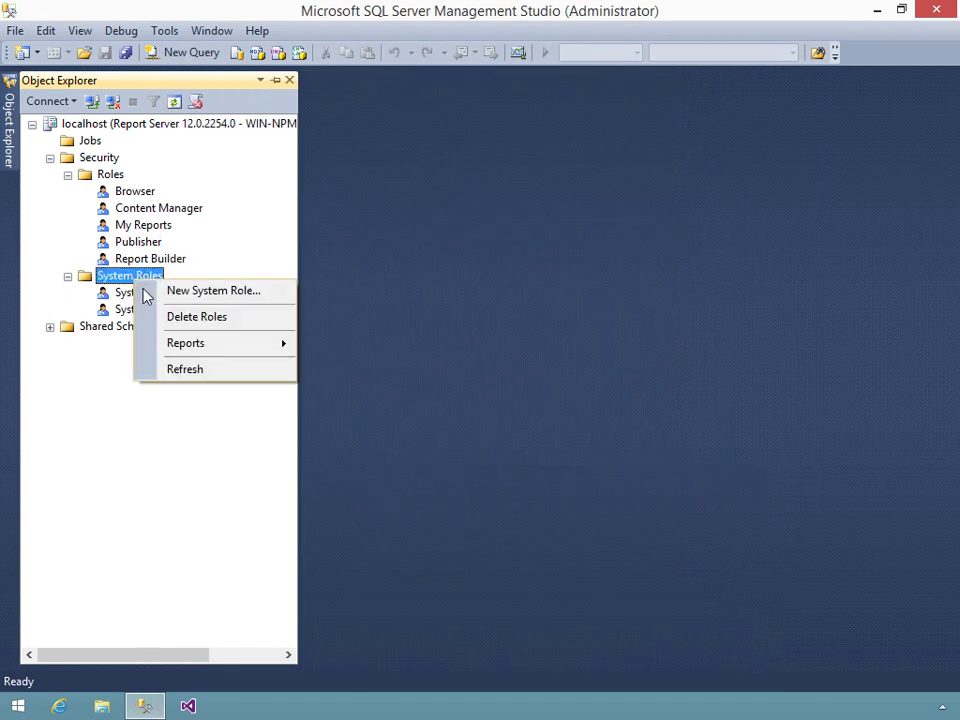
{"action": "left_click", "coordinate": [173, 291]}
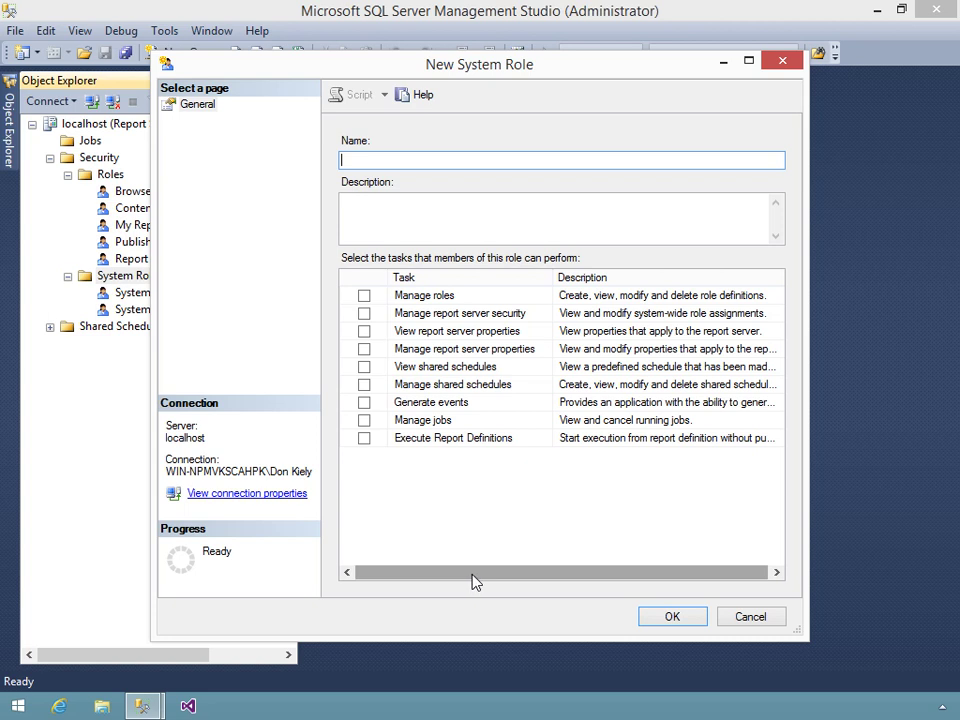
{"action": "left_click", "coordinate": [748, 617]}
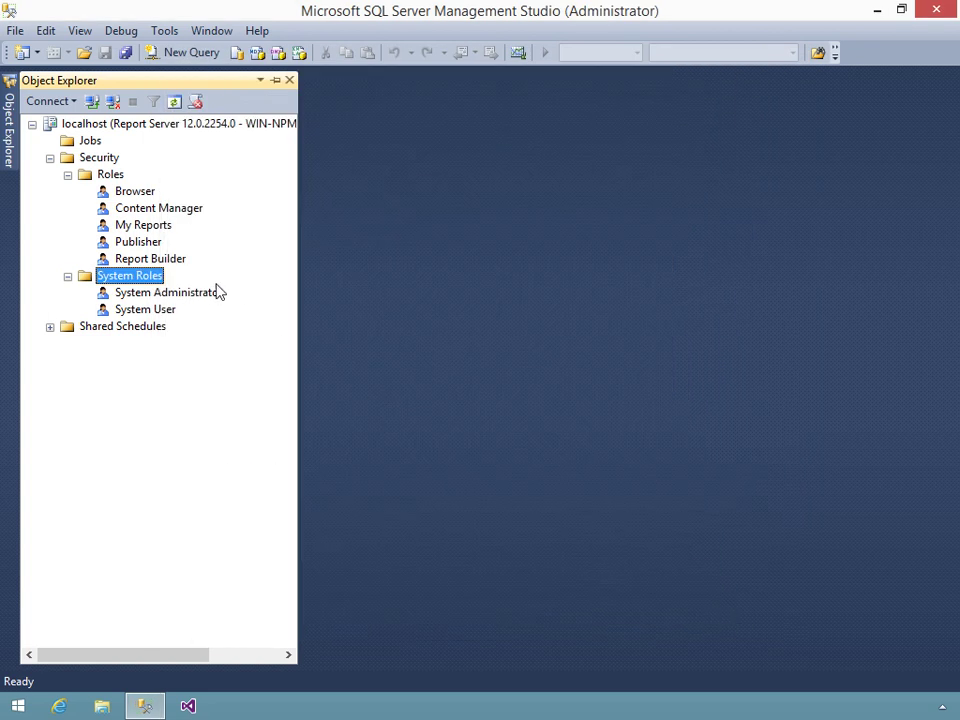
{"action": "right_click", "coordinate": [185, 298]}
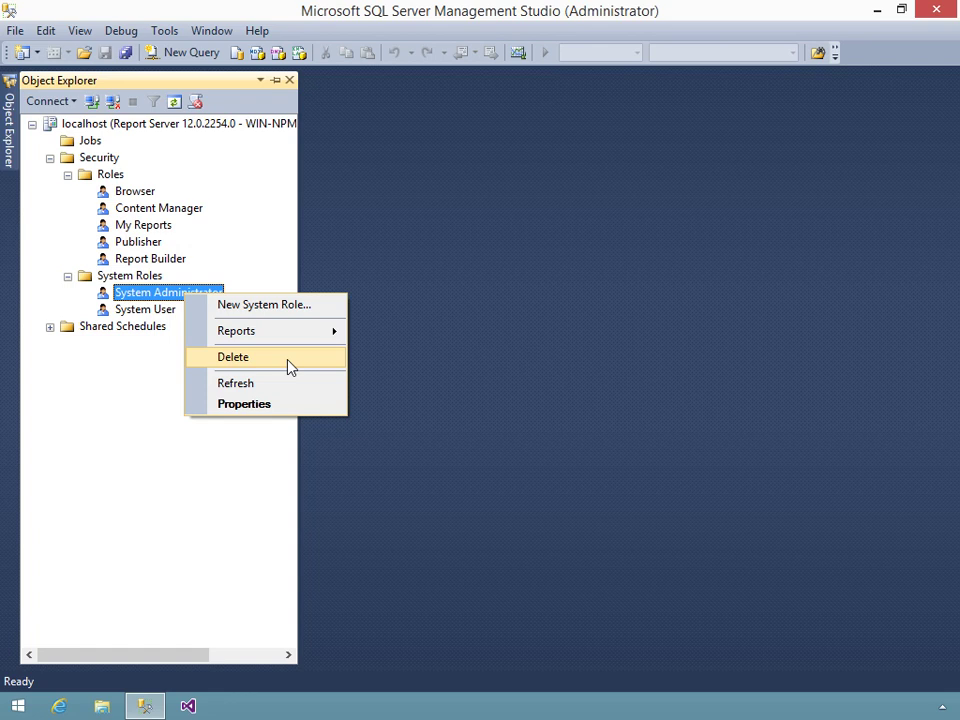
{"action": "left_click", "coordinate": [289, 394]}
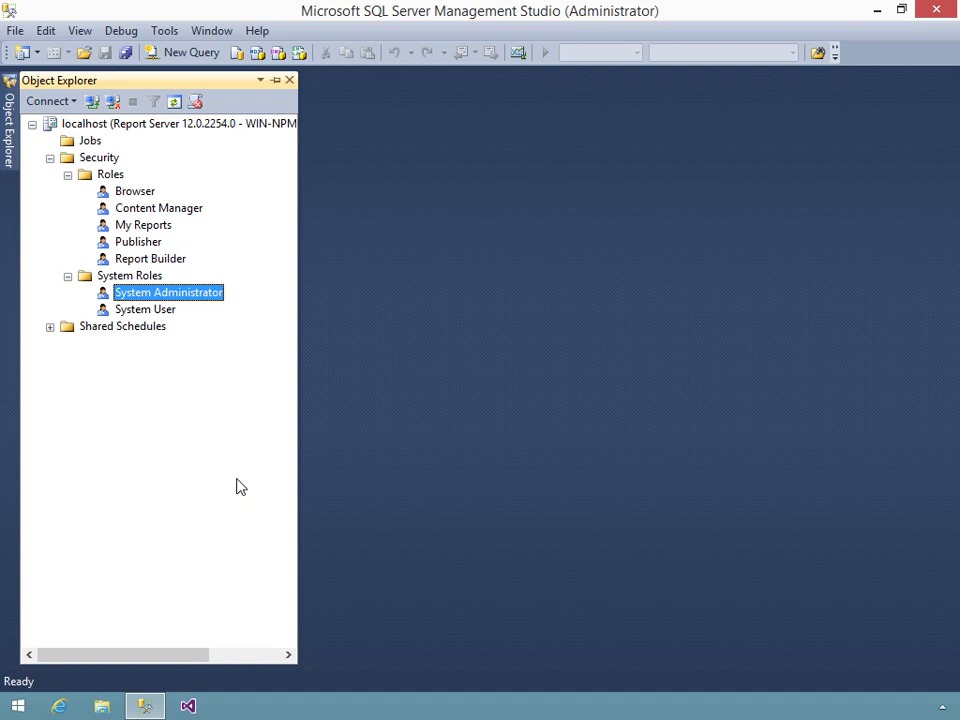
Collapse the Security folder and start a new shared schedule under Shared Schedules
{"action": "left_click", "coordinate": [50, 158]}
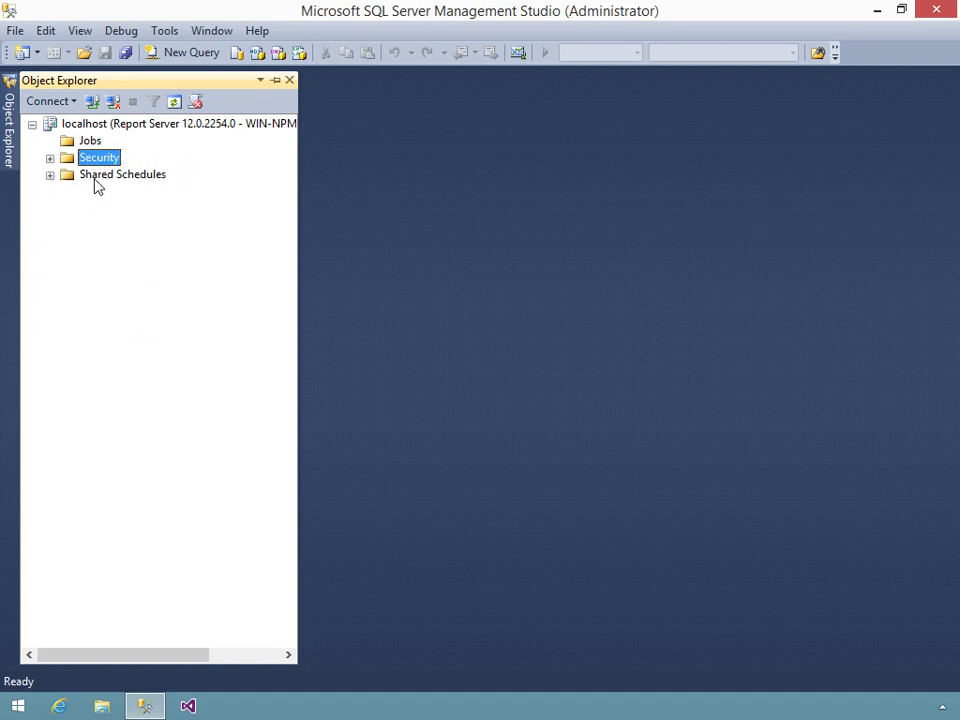
{"action": "left_click", "coordinate": [96, 178]}
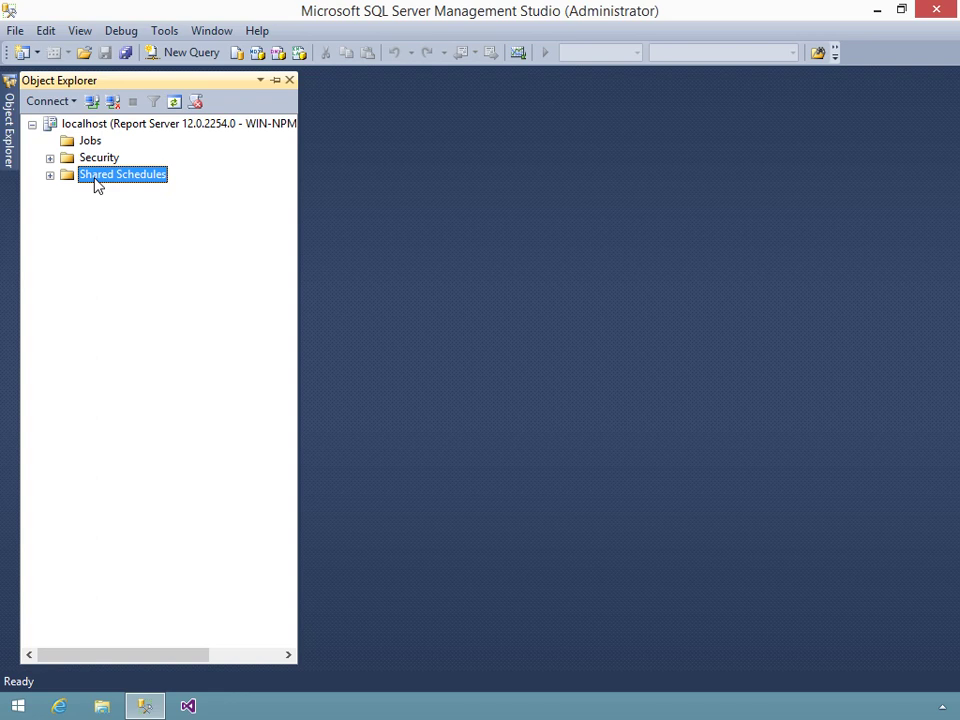
{"action": "right_click", "coordinate": [97, 184]}
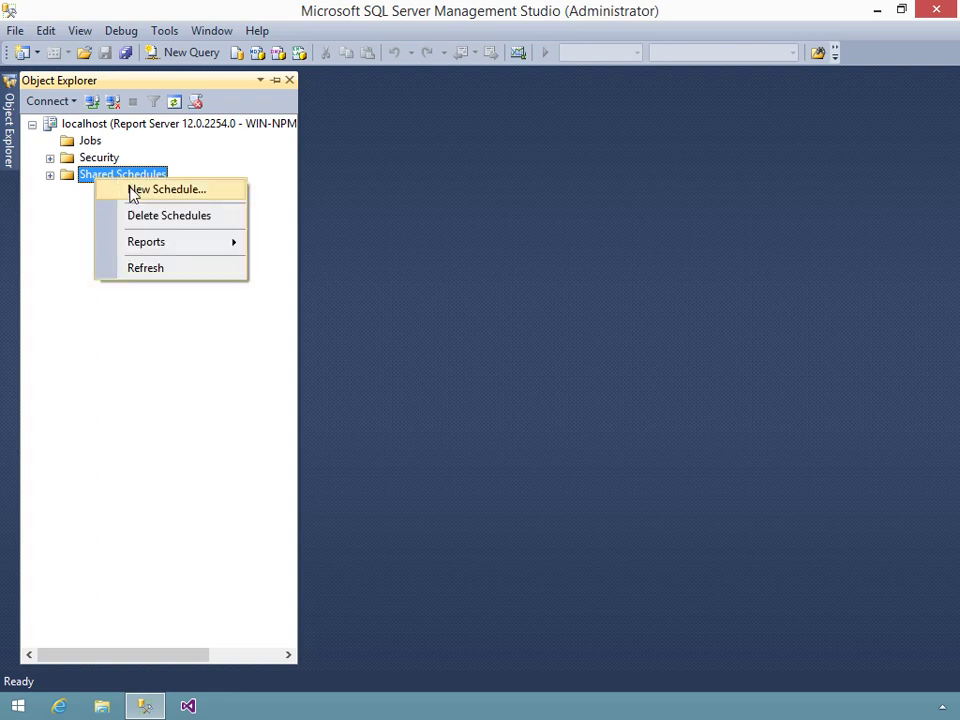
{"action": "mouse_move", "coordinate": [148, 246]}
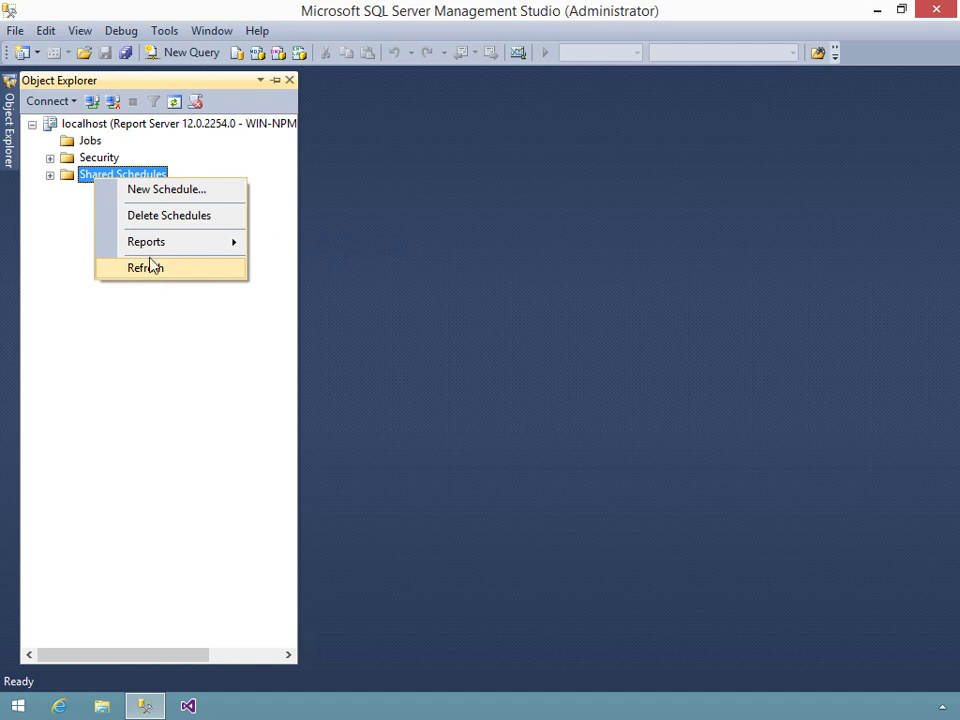
{"action": "left_click", "coordinate": [164, 190]}
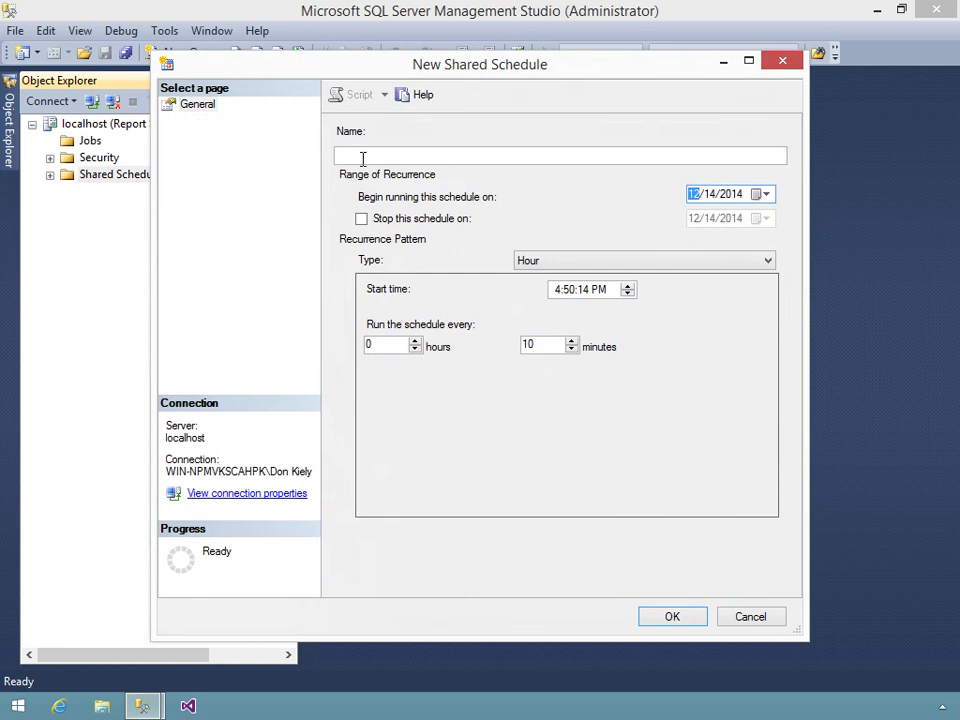
{"action": "left_click", "coordinate": [428, 154]}
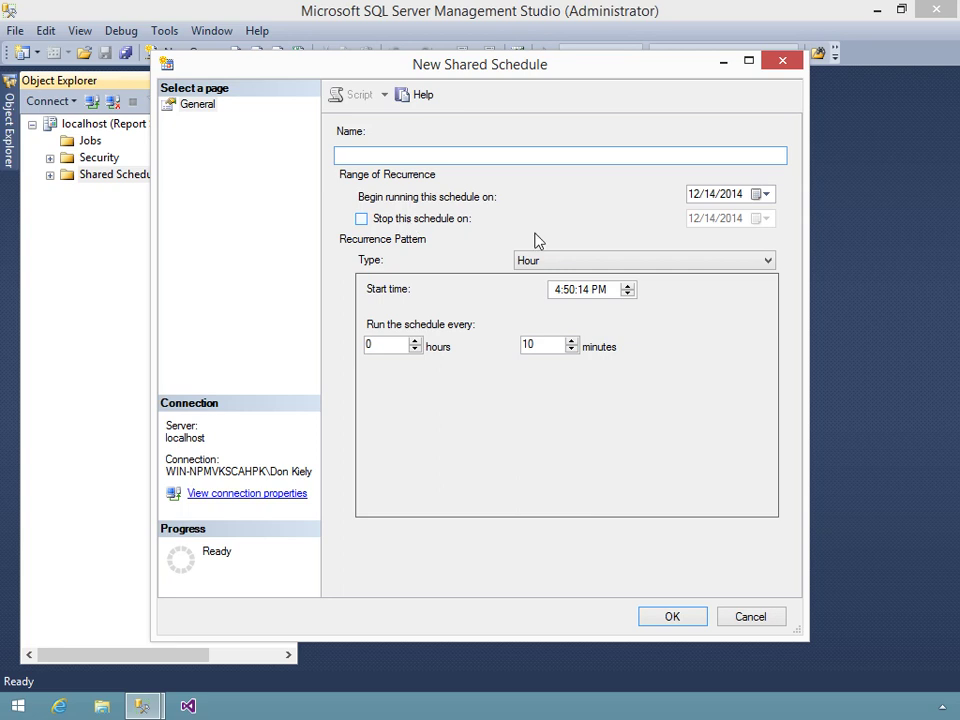
Preview the new schedule's recurrence options for the Hour, Day, Week and Month types, ending with the type set to Once
{"action": "left_click", "coordinate": [686, 264]}
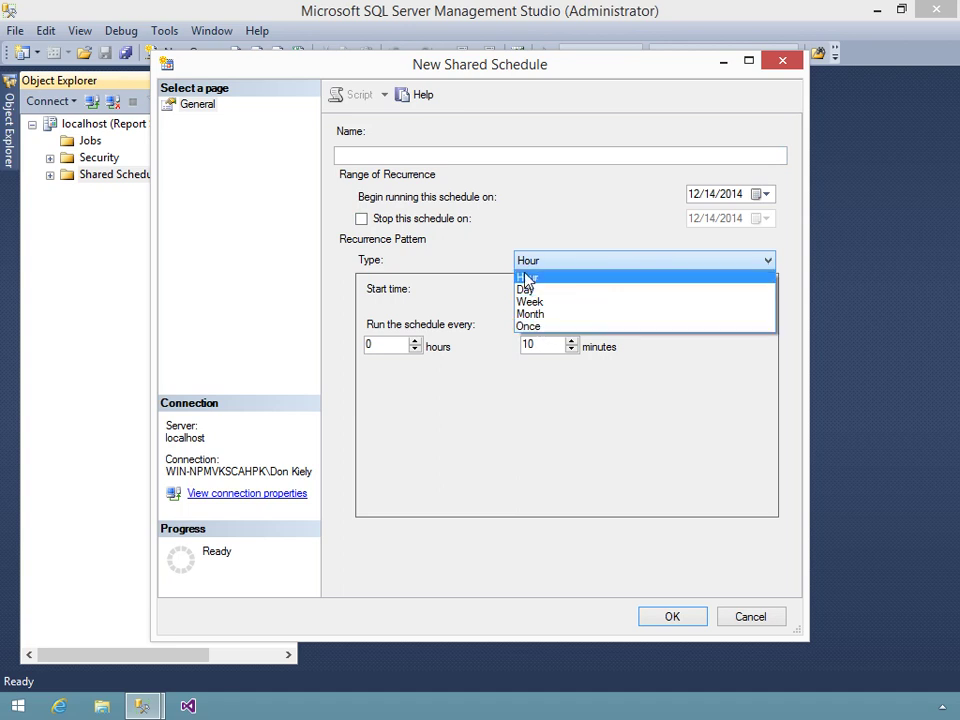
{"action": "left_click", "coordinate": [430, 437]}
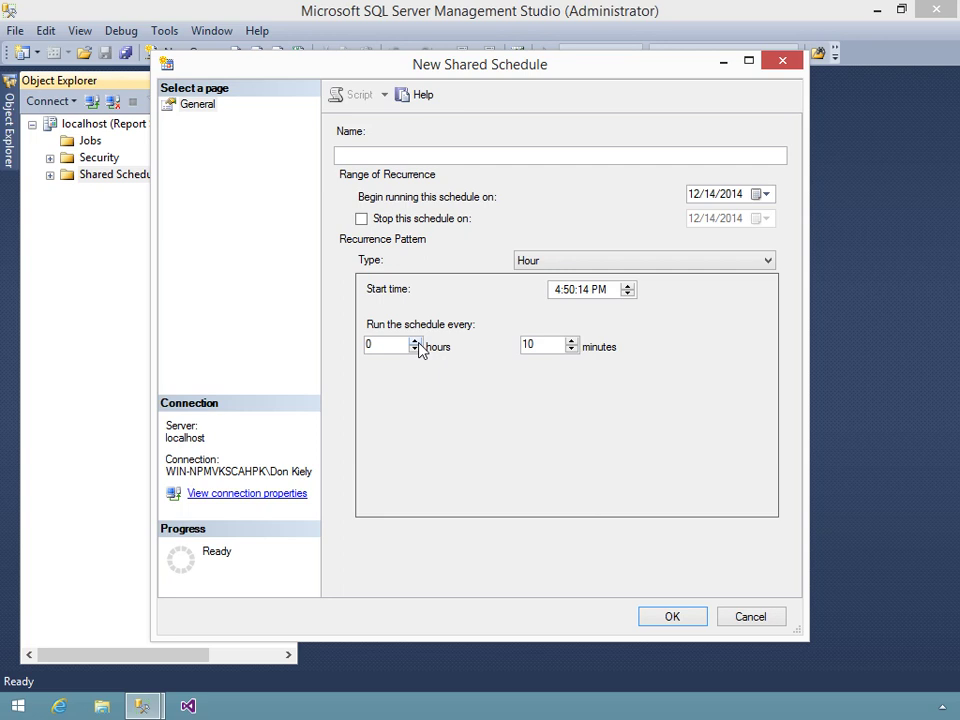
{"action": "left_click", "coordinate": [574, 258]}
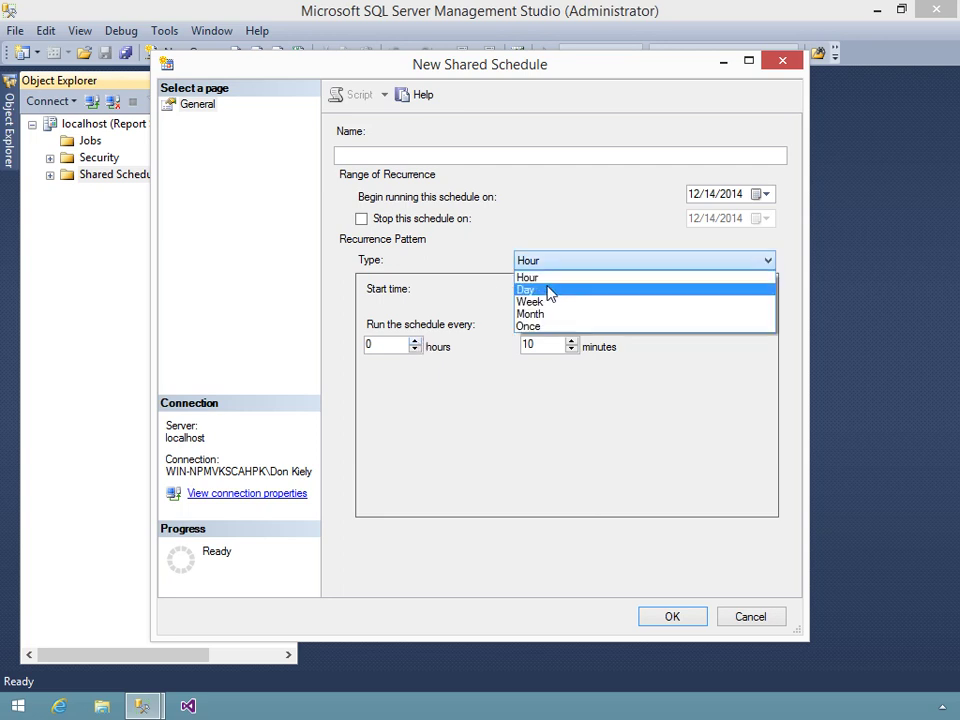
{"action": "left_click", "coordinate": [550, 290]}
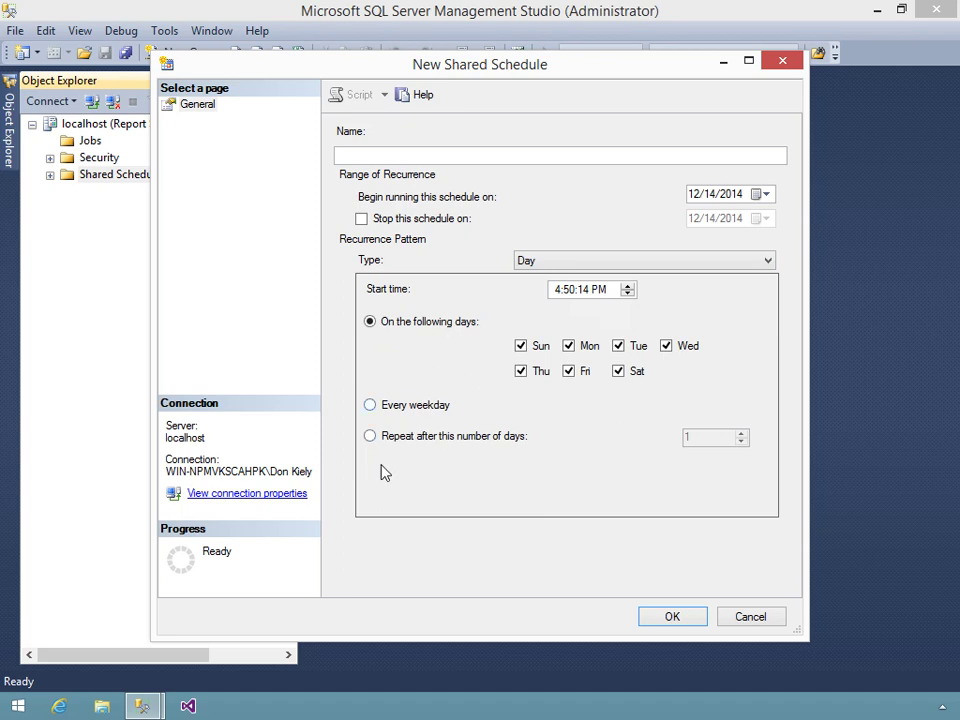
{"action": "left_click", "coordinate": [746, 266]}
{"action": "left_click", "coordinate": [627, 303]}
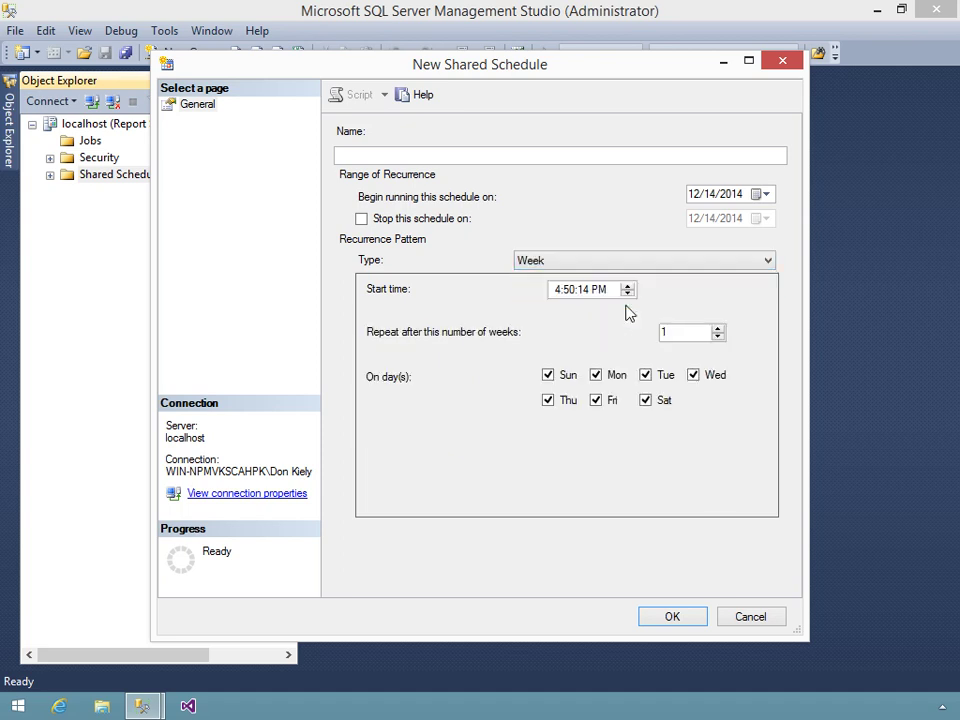
{"action": "left_click", "coordinate": [657, 266]}
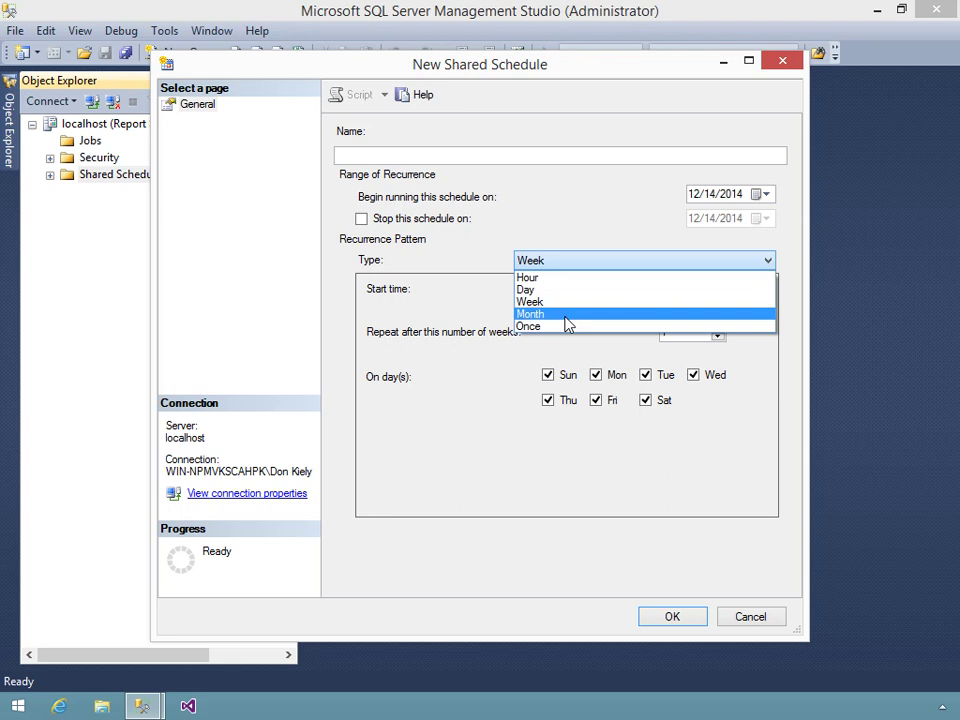
{"action": "left_click", "coordinate": [565, 316]}
{"action": "left_click", "coordinate": [563, 262]}
{"action": "left_click", "coordinate": [550, 326]}
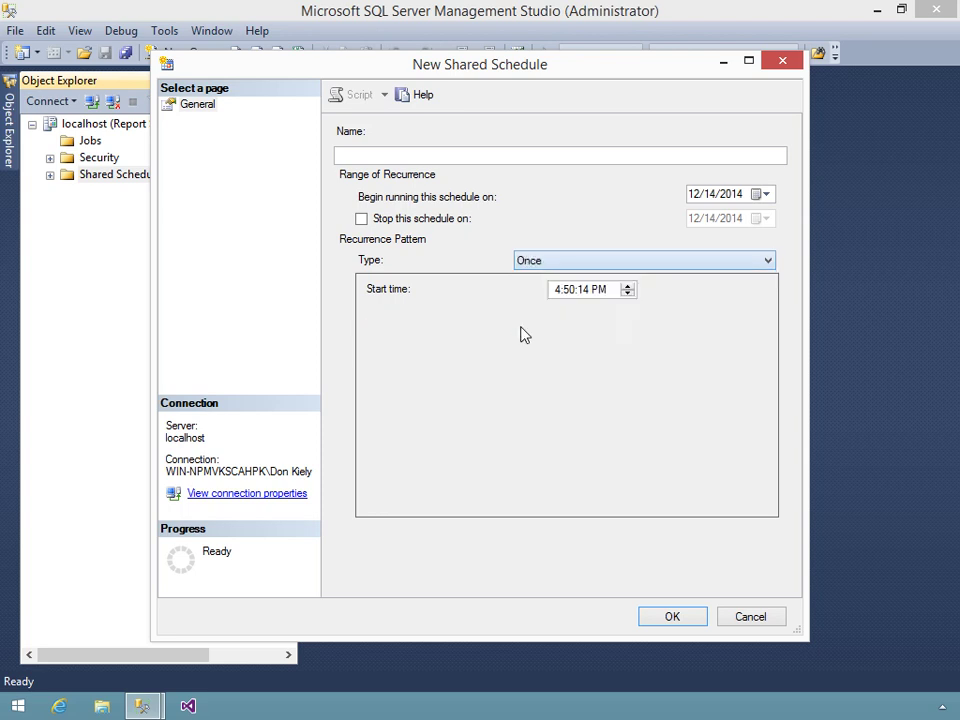